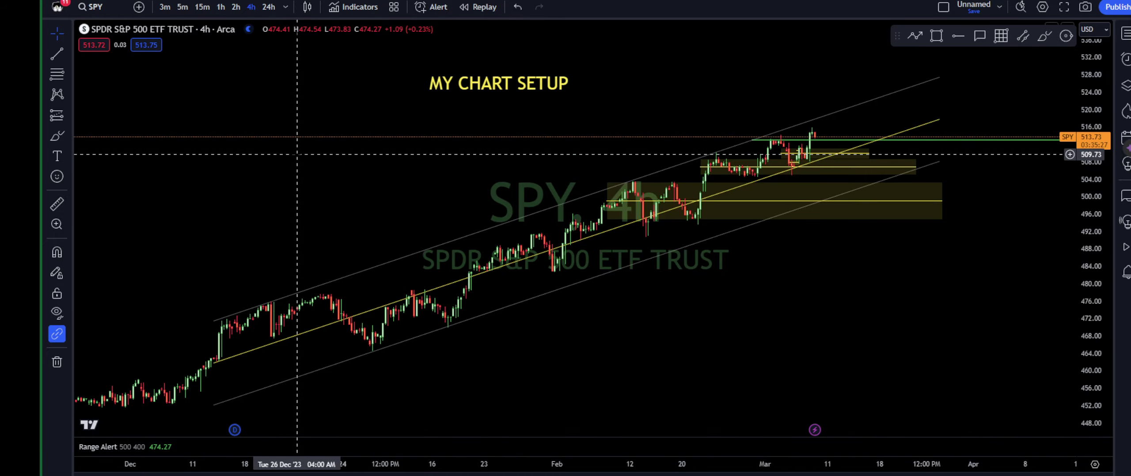
# Paste the exchange subscription image onto the chart, enlarge and reposition it, and delete it
pyautogui.rightClick(296, 155)
pyautogui.click(362, 217)
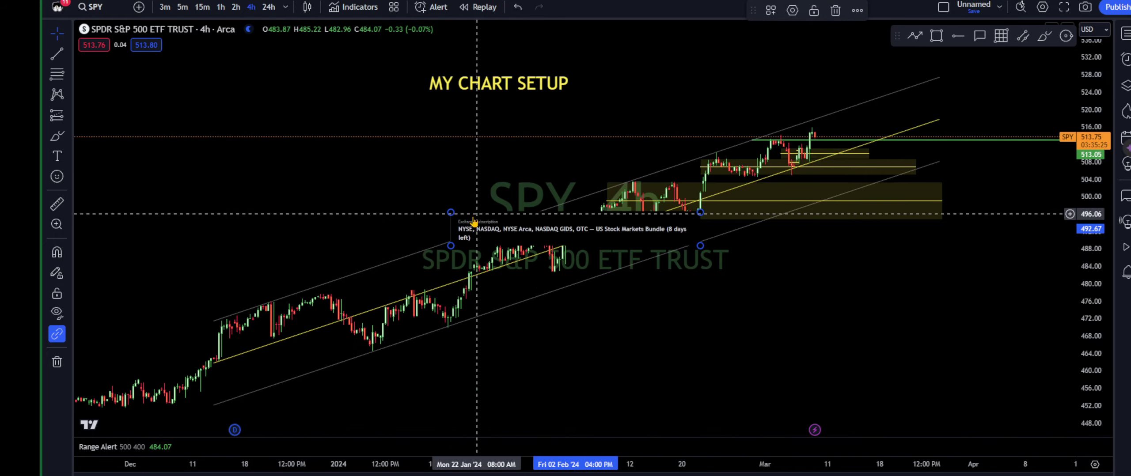
pyautogui.moveTo(450, 214); pyautogui.dragTo(247, 184)
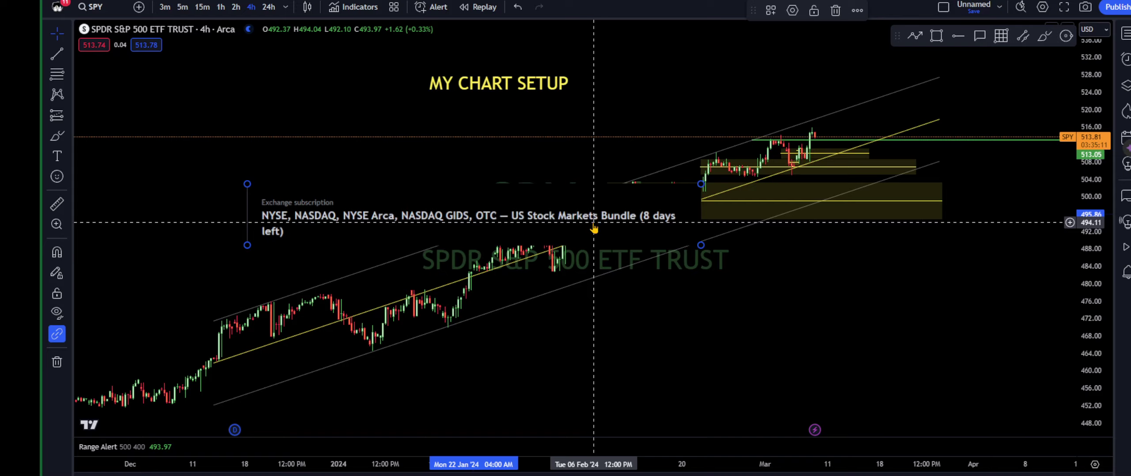
pyautogui.moveTo(595, 192); pyautogui.dragTo(458, 156)
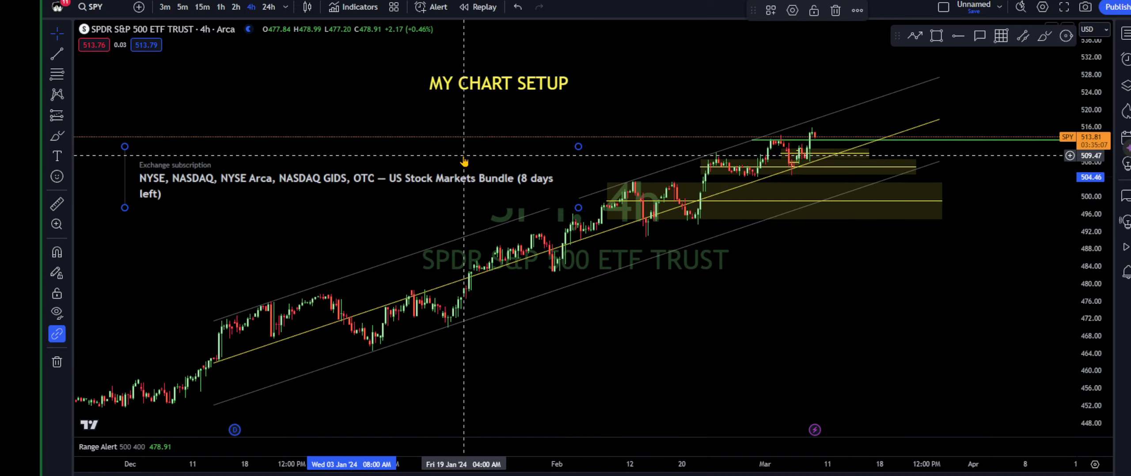
pyautogui.press('Delete')
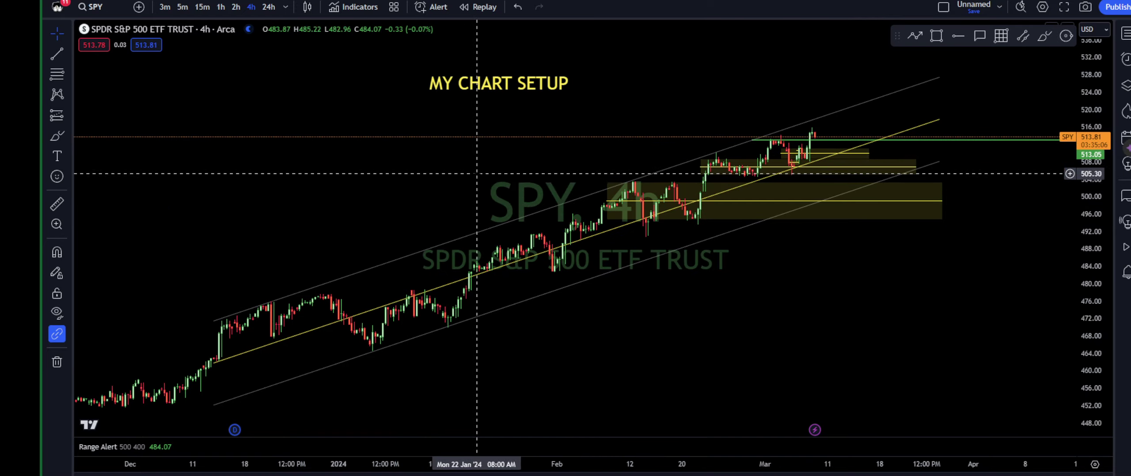
# Switch the SPY chart to the 24h interval and move the green horizontal ray down to about 503.48, starting at 2 Feb '24
pyautogui.click(269, 9)
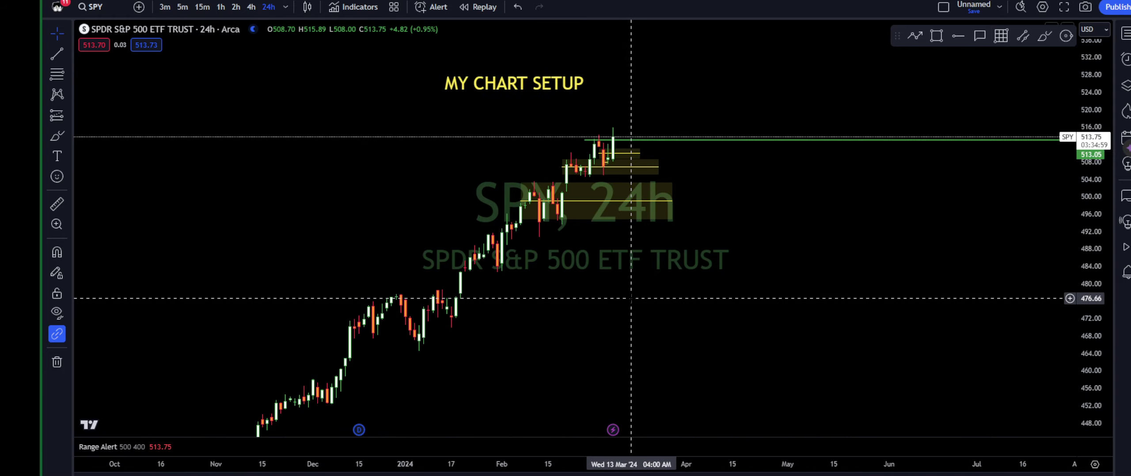
pyautogui.scroll(2, 618, 265)
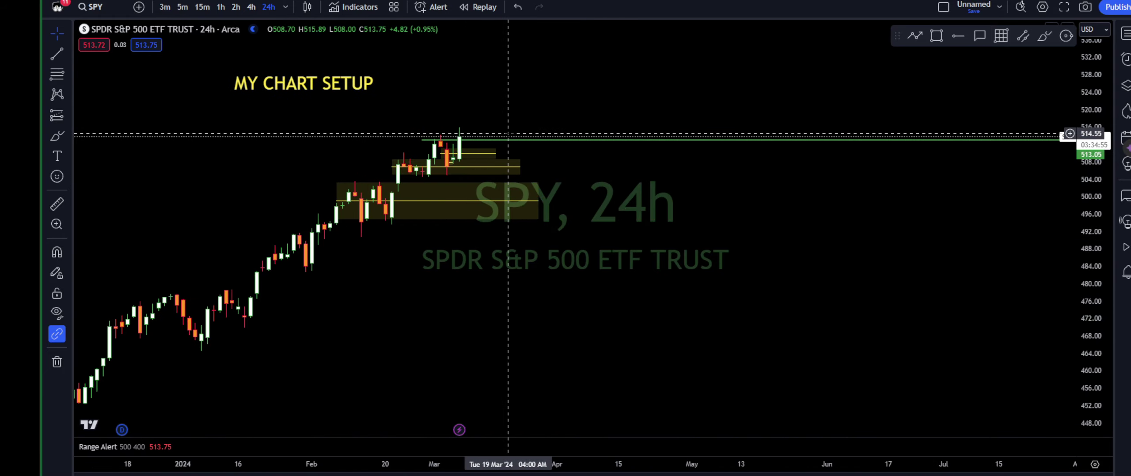
pyautogui.moveTo(503, 140); pyautogui.dragTo(389, 182)
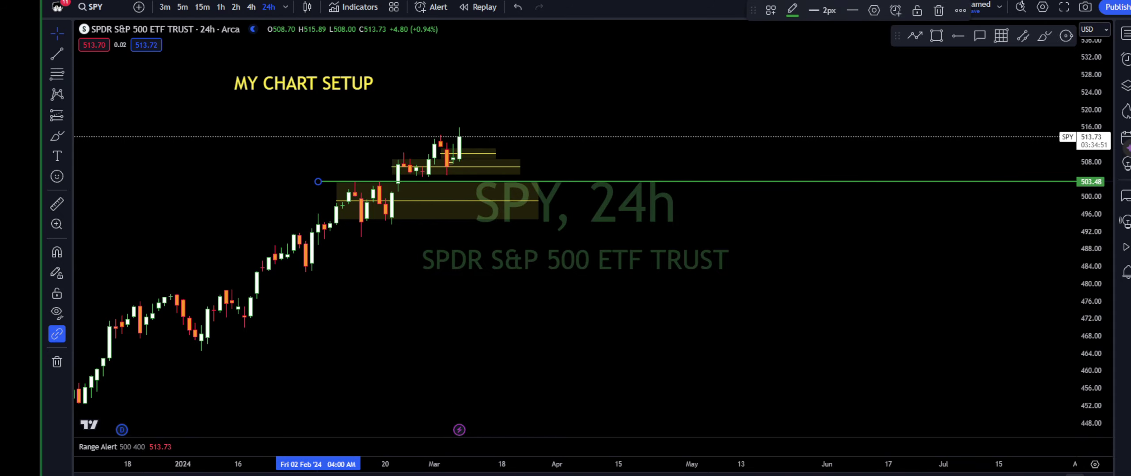
# Set the chart's session to extended trading hours and check the available session options
pyautogui.moveTo(581, 323); pyautogui.dragTo(826, 315)
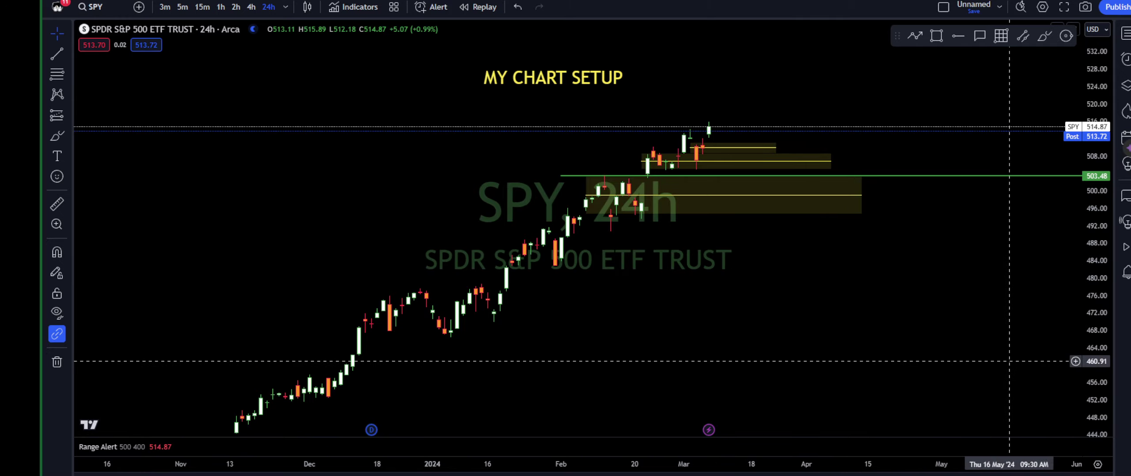
pyautogui.click(1079, 468)
pyautogui.click(1080, 463)
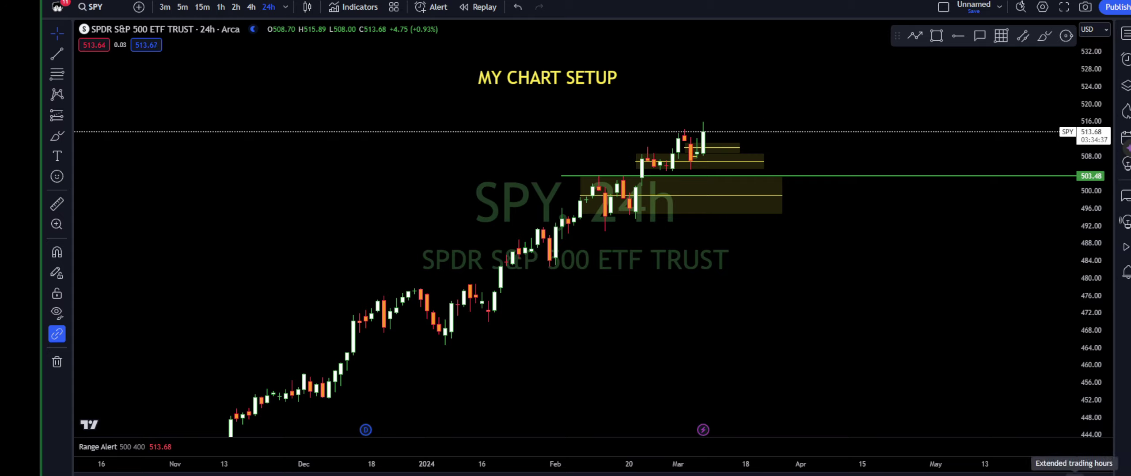
pyautogui.click(1074, 473)
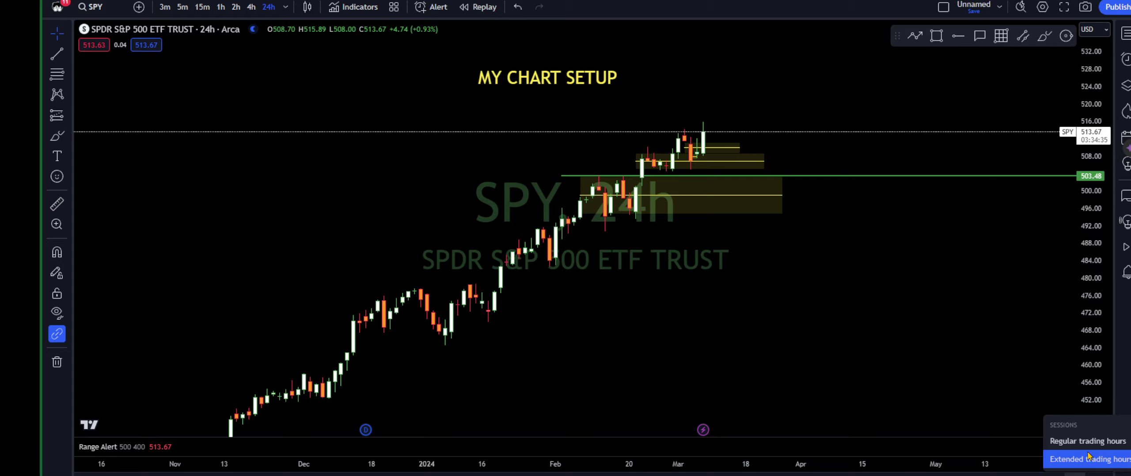
pyautogui.click(924, 336)
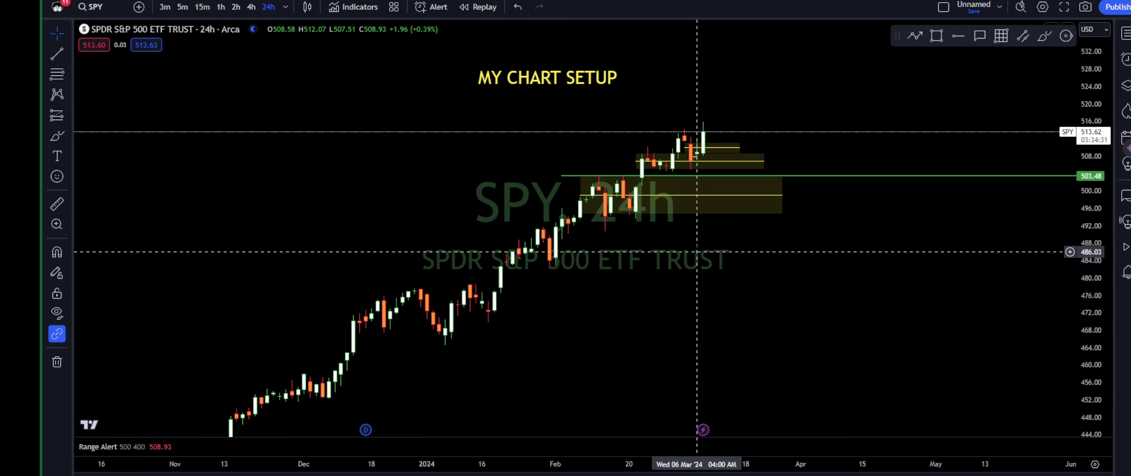
# Draw a rectangle zone from 8 Jan '24 at about 514.16 to 7 Feb '24 at about 505.17
pyautogui.scroll(2, 697, 252)
pyautogui.click(609, 201)
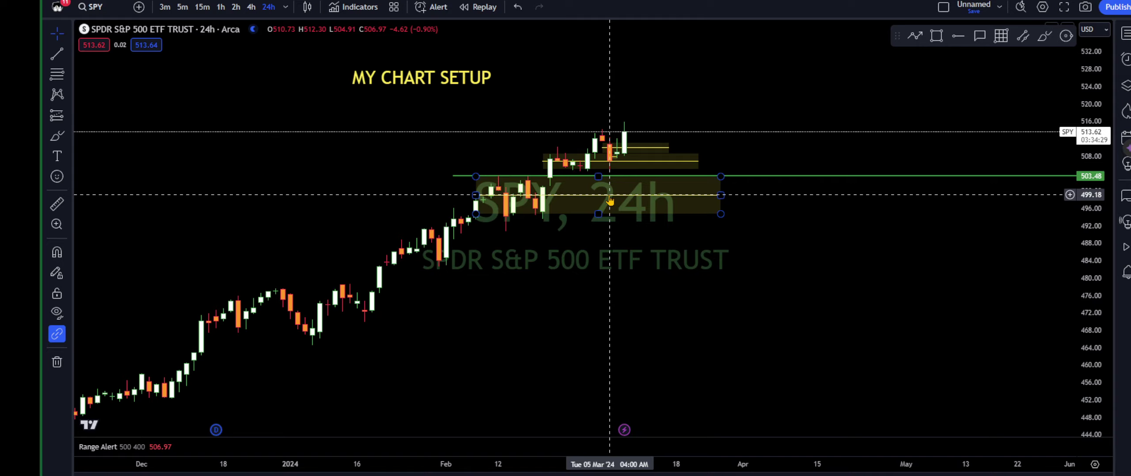
pyautogui.click(68, 57)
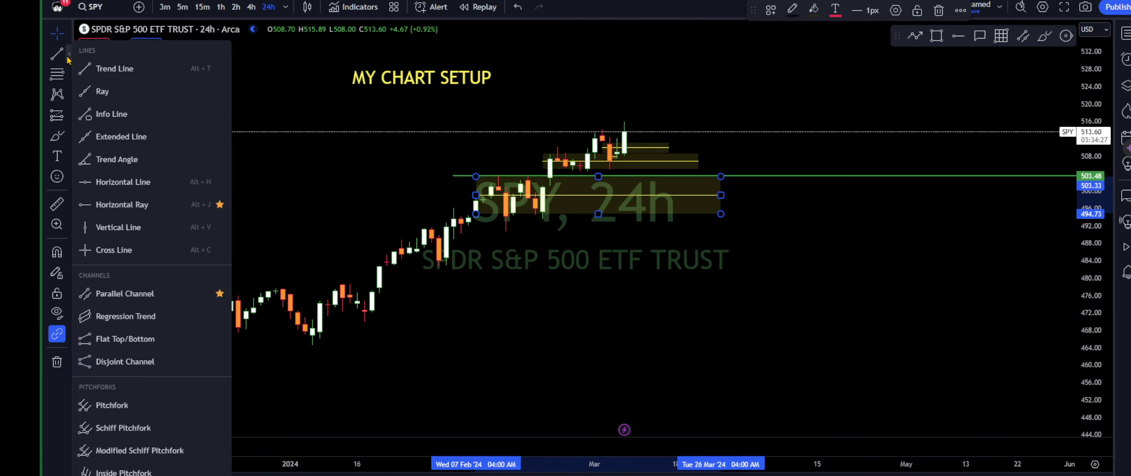
pyautogui.click(68, 56)
pyautogui.click(68, 143)
pyautogui.click(69, 146)
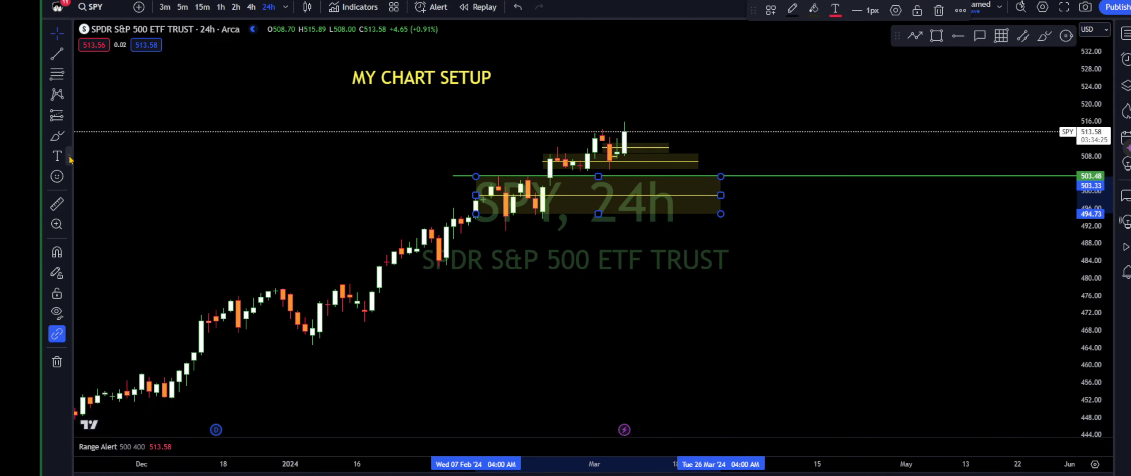
pyautogui.click(70, 160)
pyautogui.click(70, 139)
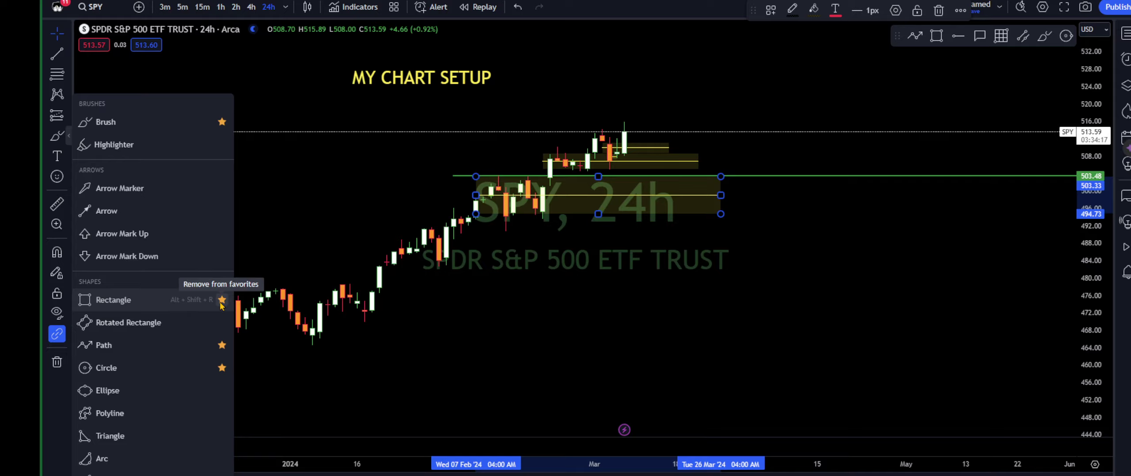
pyautogui.click(120, 302)
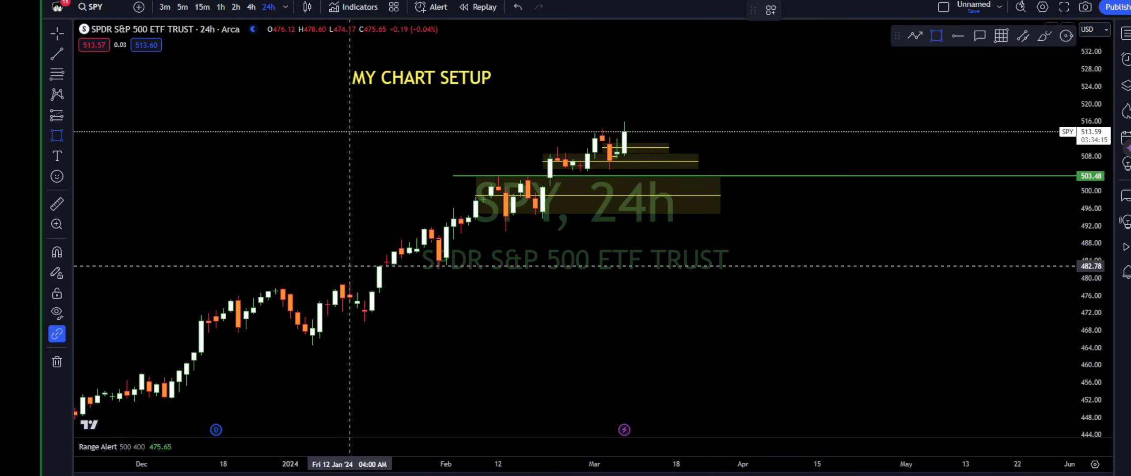
pyautogui.moveTo(320, 130); pyautogui.dragTo(476, 169)
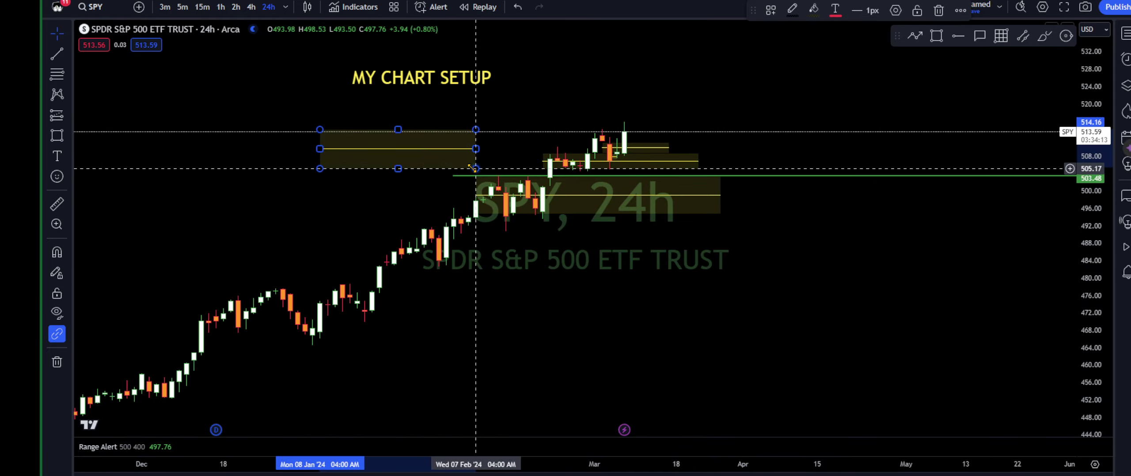
# Check the style settings of the new rectangle zone, accept them, and delete the rectangle
pyautogui.doubleClick(440, 153)
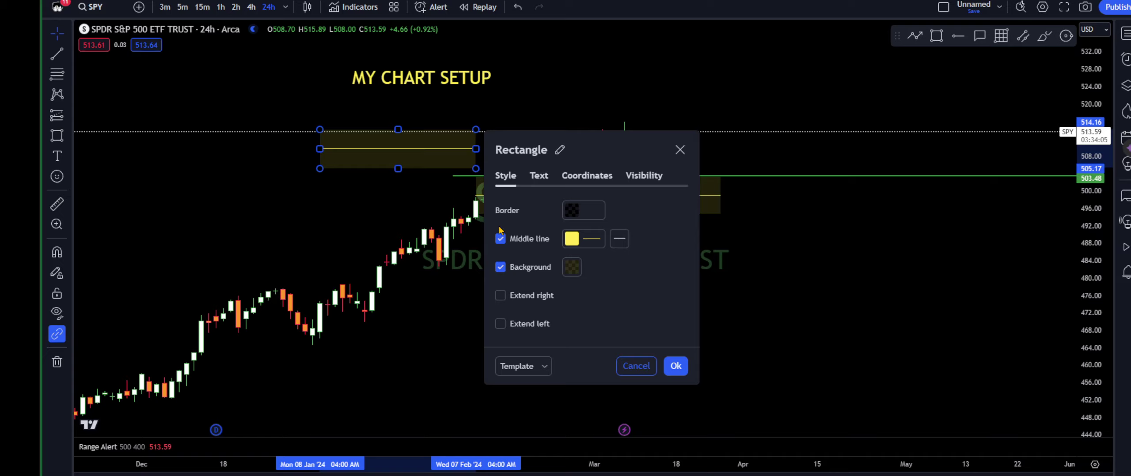
pyautogui.click(677, 366)
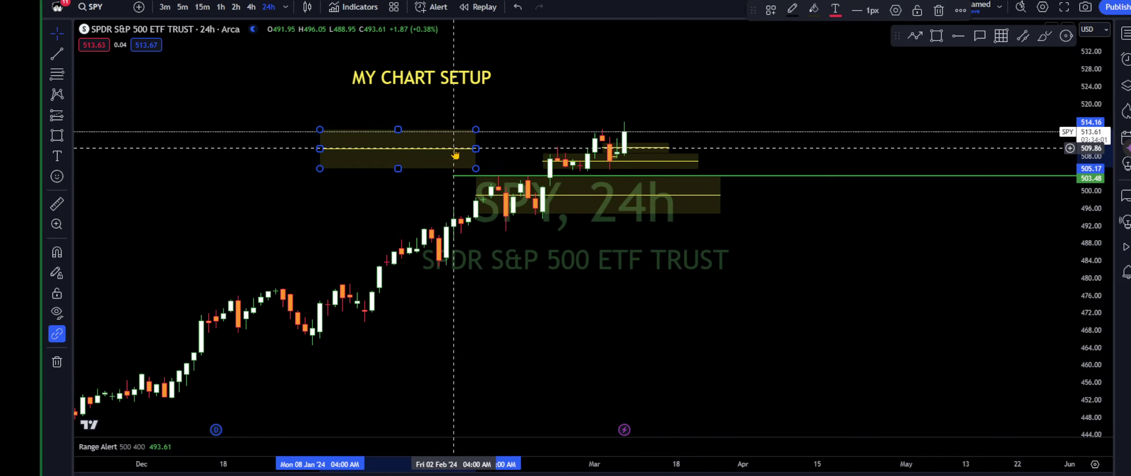
pyautogui.press('Delete')
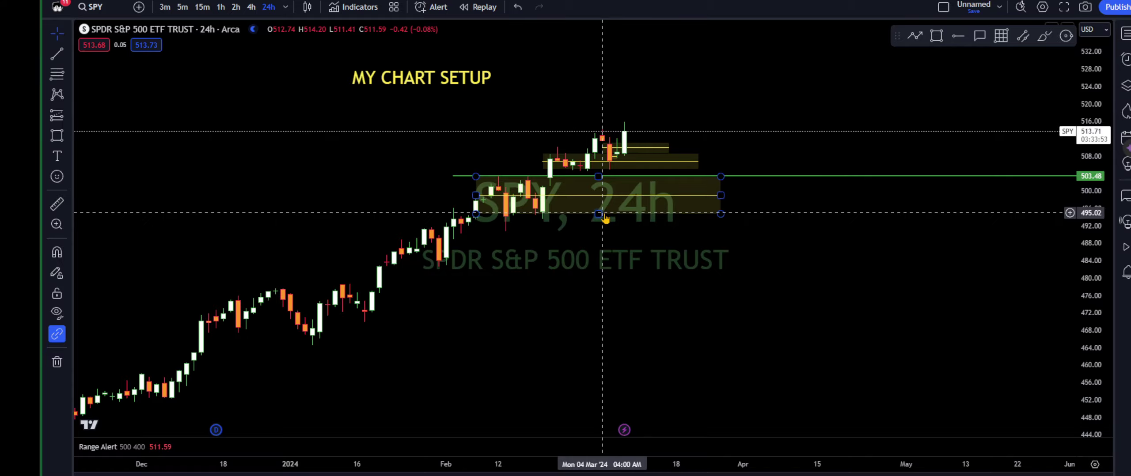
# Draw a parallel channel along the uptrend from 13 Dec '23 at about 471.74 to 1 Apr '24 at about 530.06, its lower edge ending near 511.11
pyautogui.moveTo(605, 218); pyautogui.dragTo(761, 240)
pyautogui.hotkey('alt', 't')
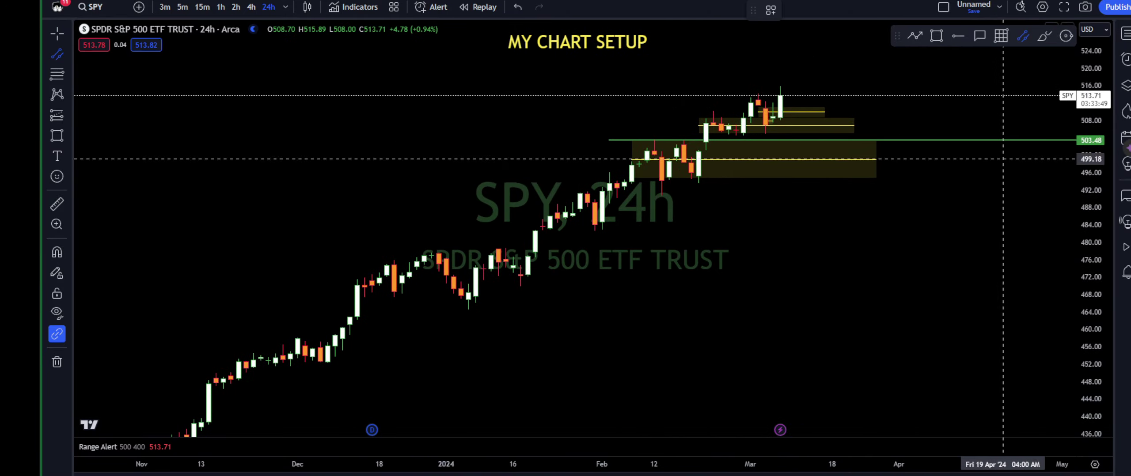
pyautogui.scroll(-5, 689, 283)
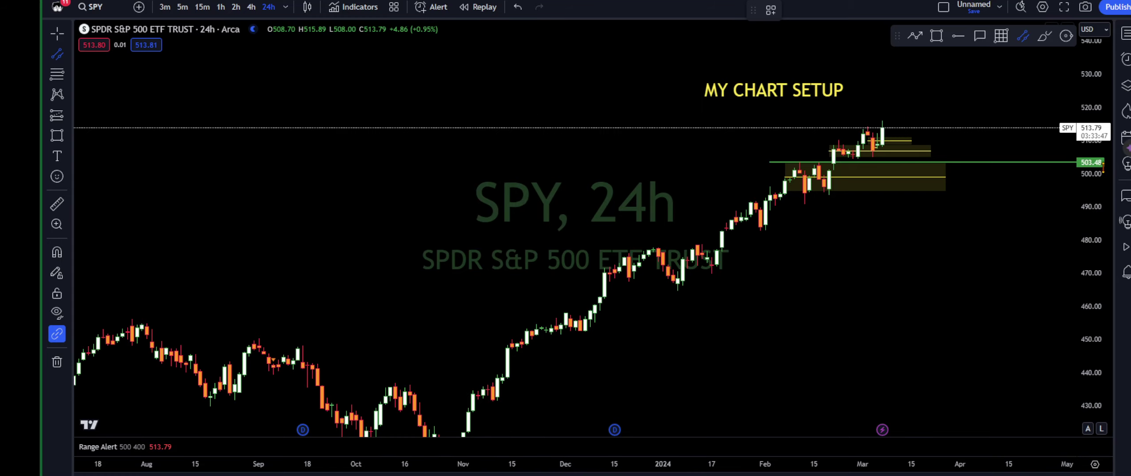
pyautogui.scroll(-3, 526, 393)
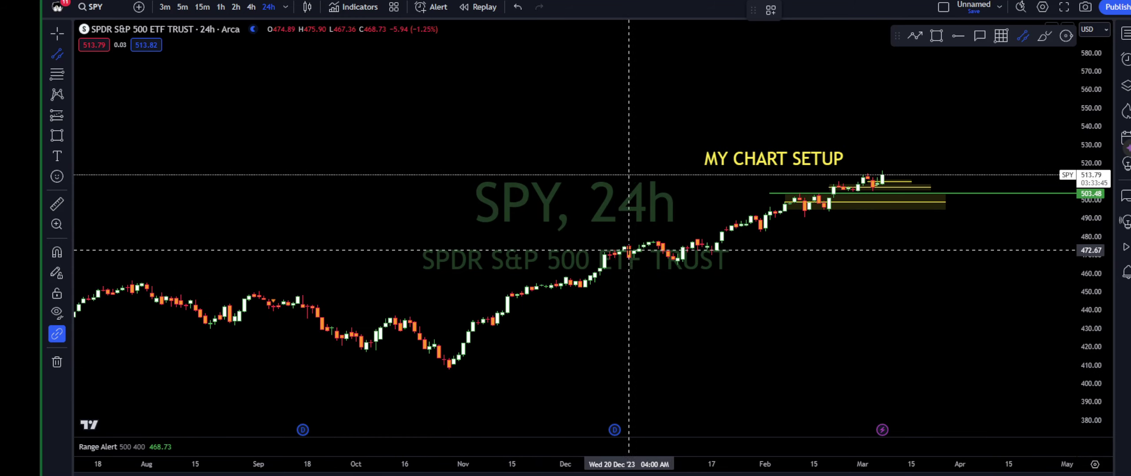
pyautogui.click(605, 252)
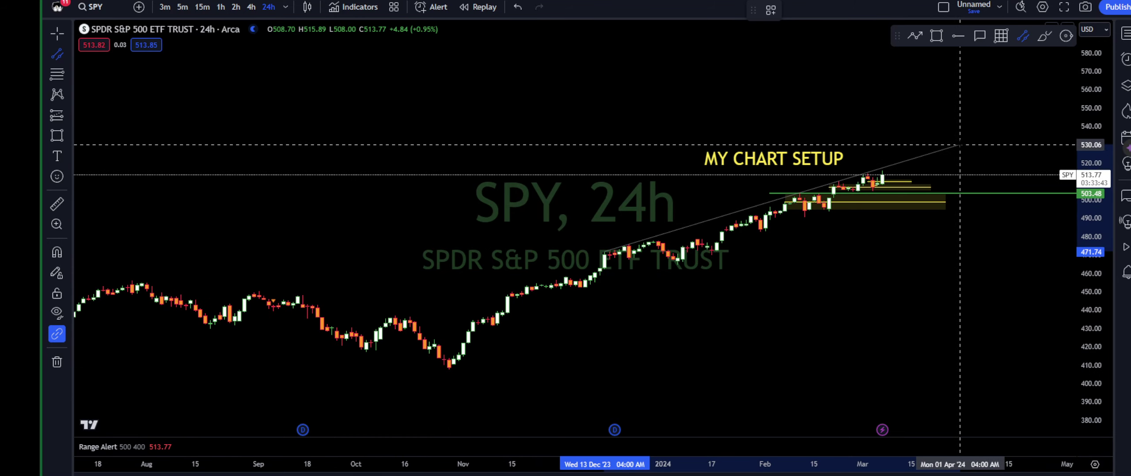
pyautogui.click(960, 145)
pyautogui.click(959, 180)
pyautogui.scroll(1, 791, 380)
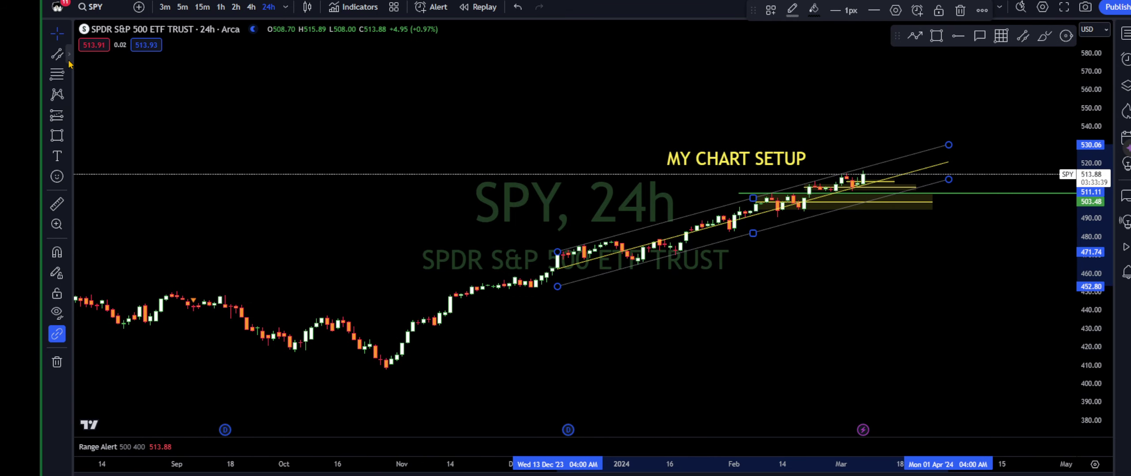
pyautogui.click(69, 57)
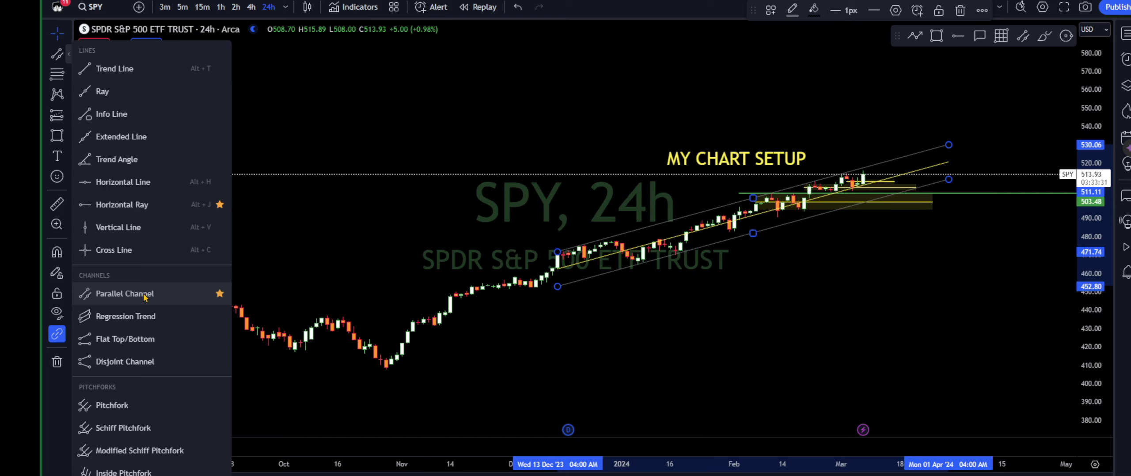
pyautogui.click(641, 310)
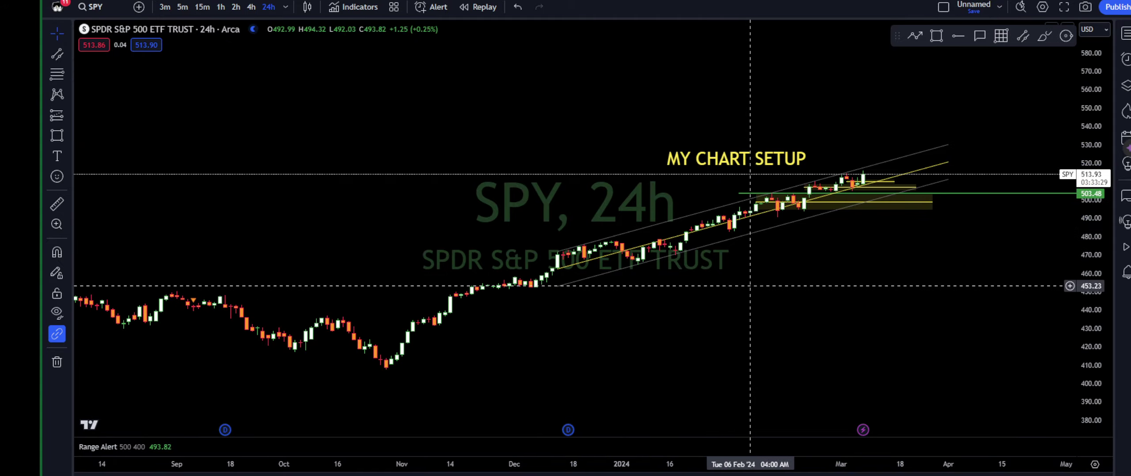
pyautogui.rightClick(757, 283)
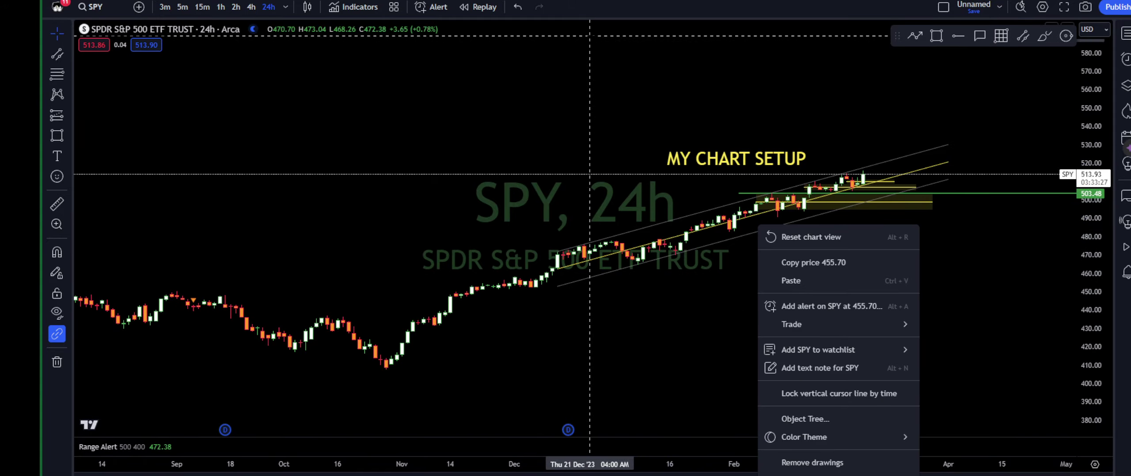
pyautogui.click(591, 37)
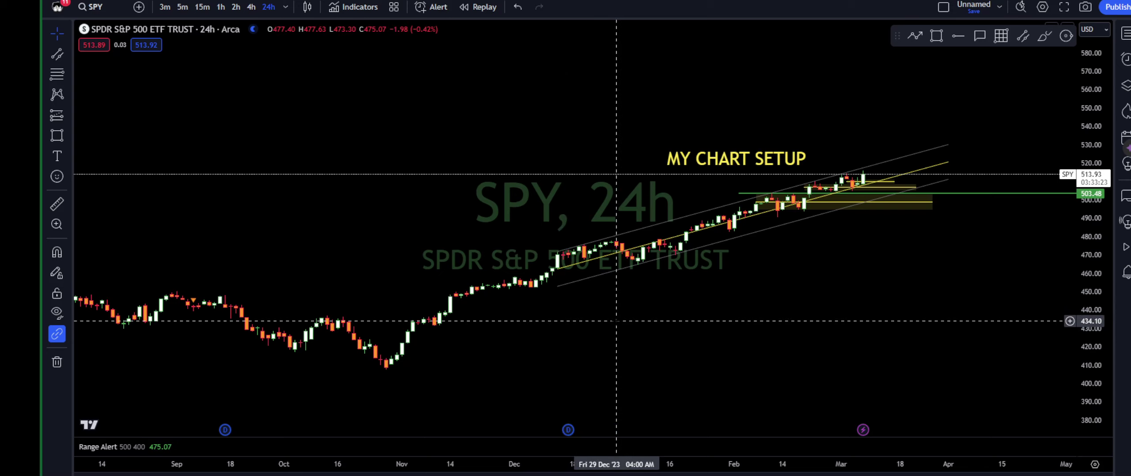
# Set the chart canvas background to Solid in the chart settings
pyautogui.rightClick(616, 321)
pyautogui.moveTo(620, 324)
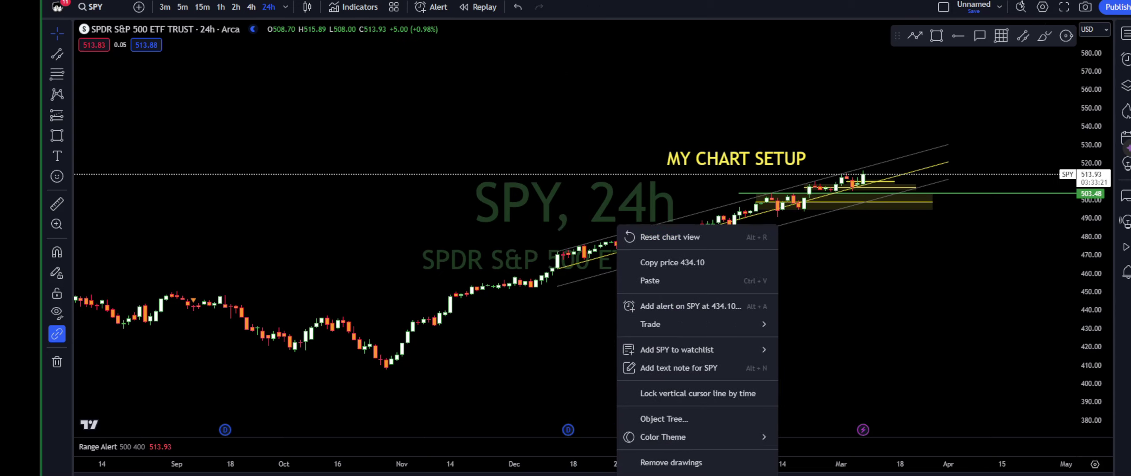
pyautogui.click(663, 475)
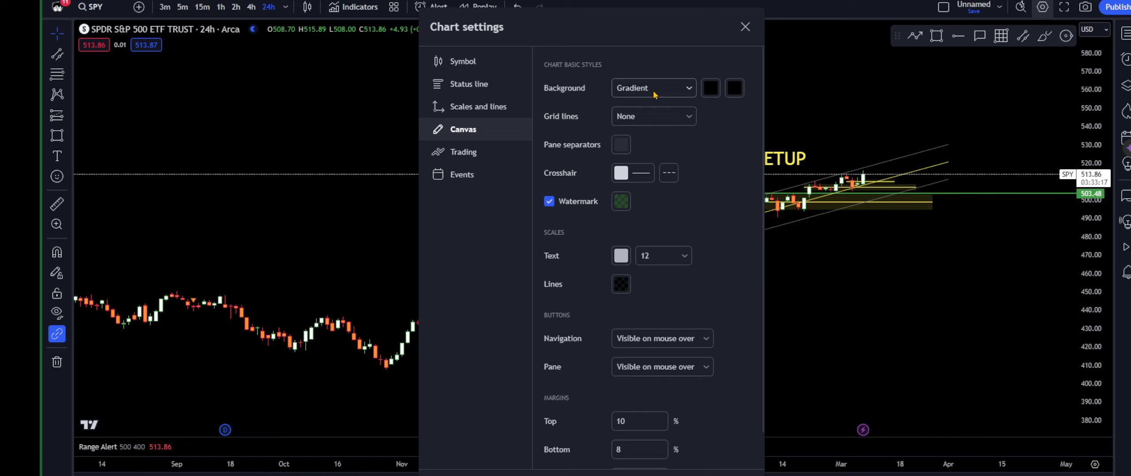
pyautogui.click(653, 90)
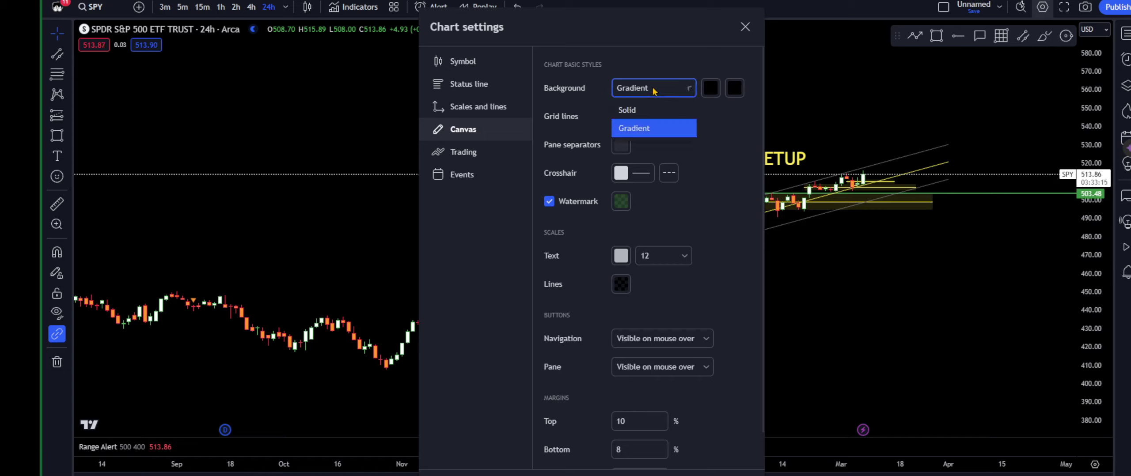
pyautogui.click(655, 106)
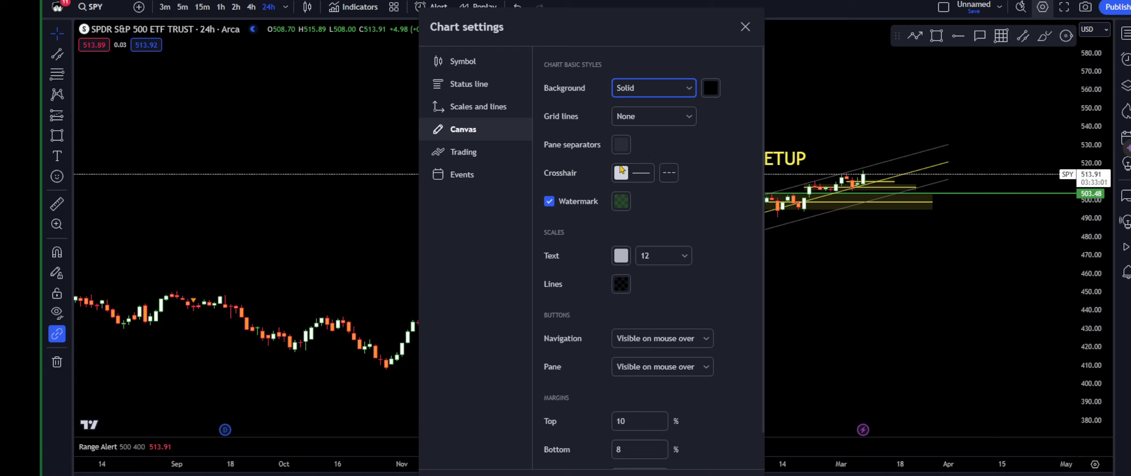
# Review the canvas, trading, scales and lines, status line and symbol settings, and accept the chart settings
pyautogui.scroll(-1, 662, 252)
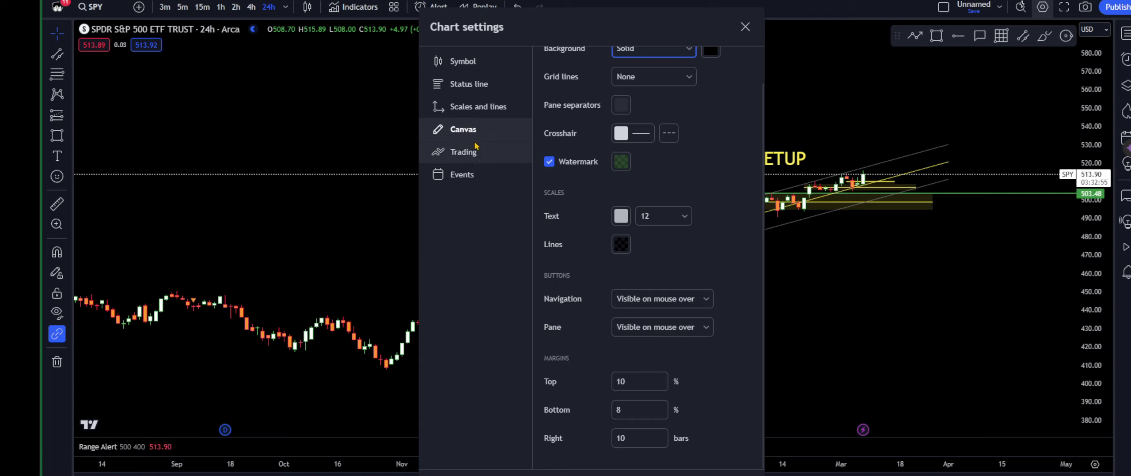
pyautogui.click(468, 154)
pyautogui.click(466, 133)
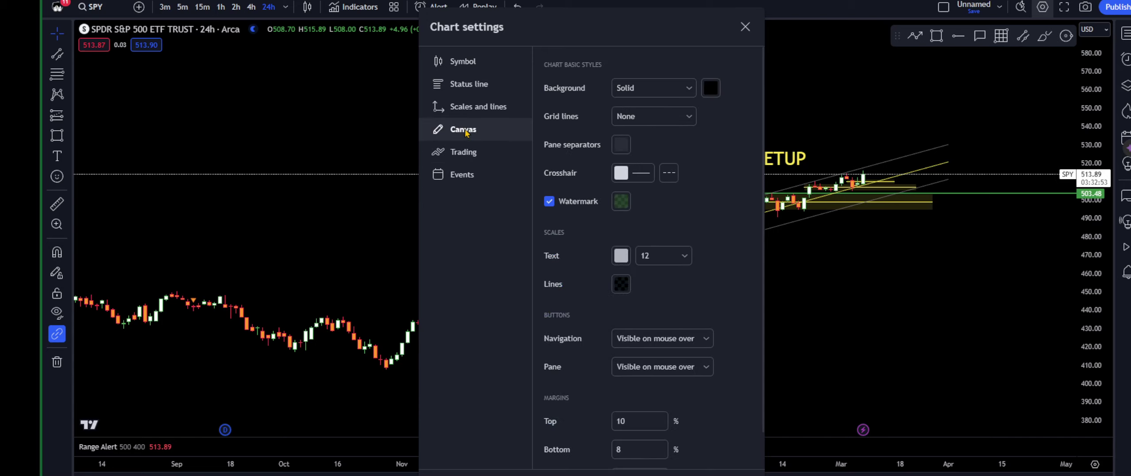
pyautogui.click(465, 106)
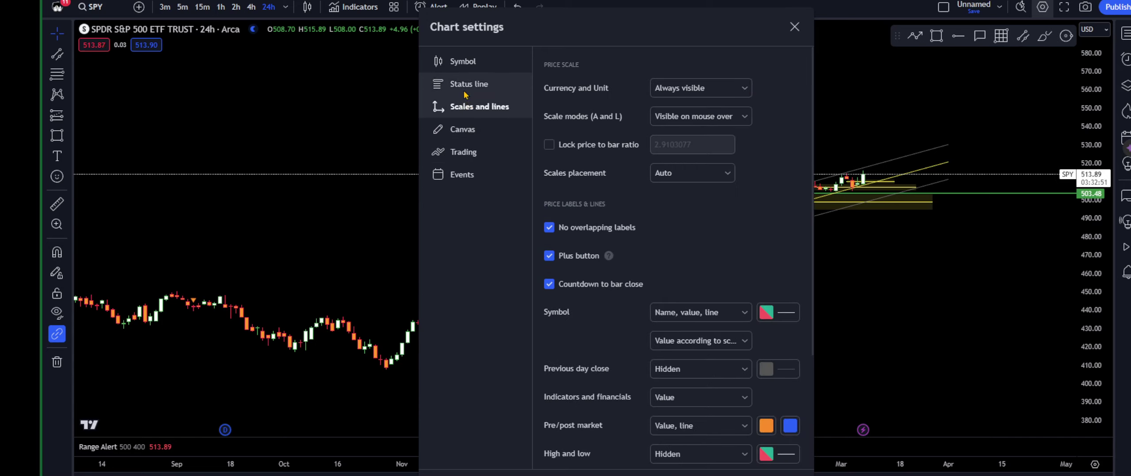
pyautogui.click(465, 88)
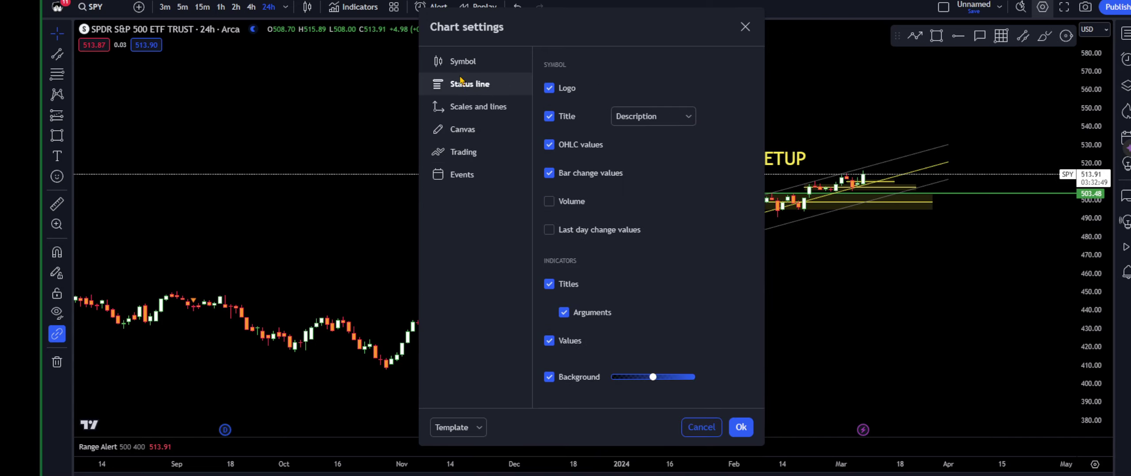
pyautogui.click(459, 69)
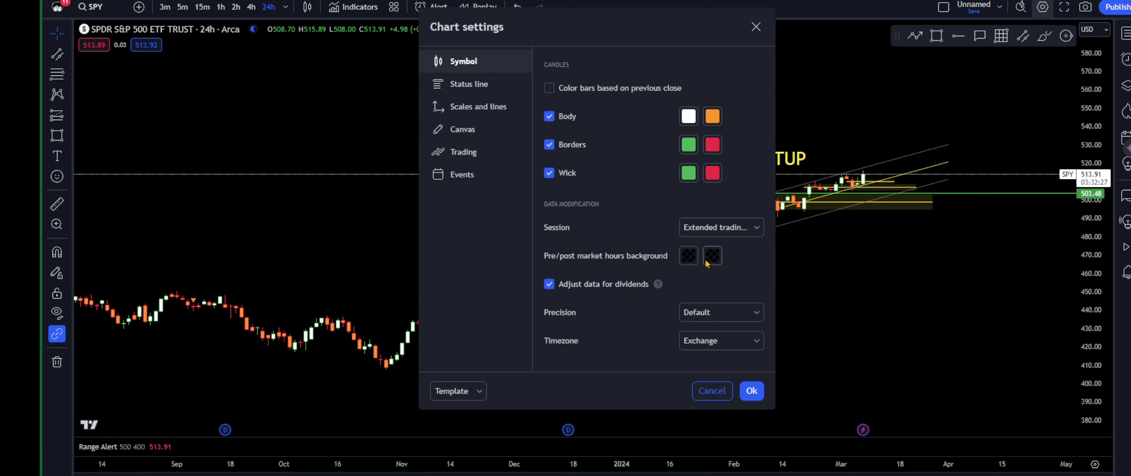
pyautogui.click(758, 391)
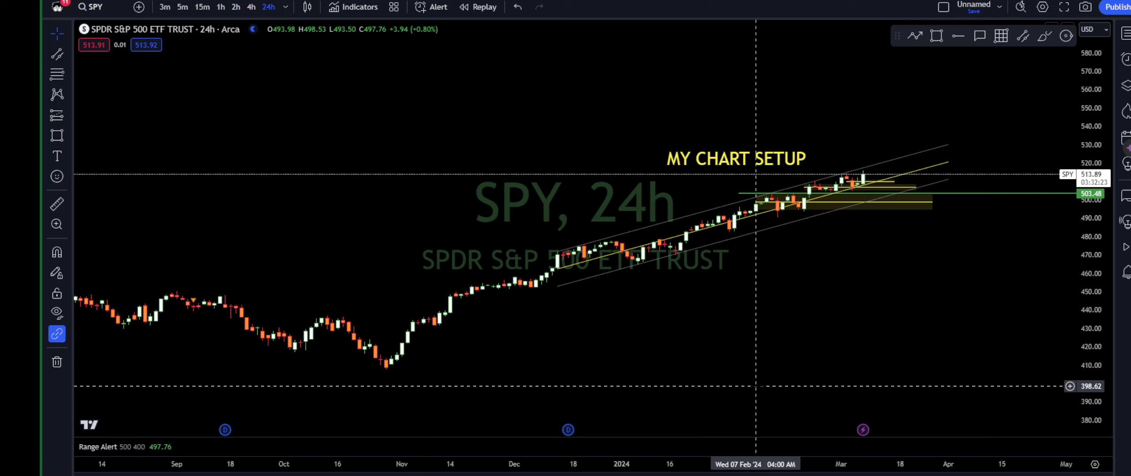